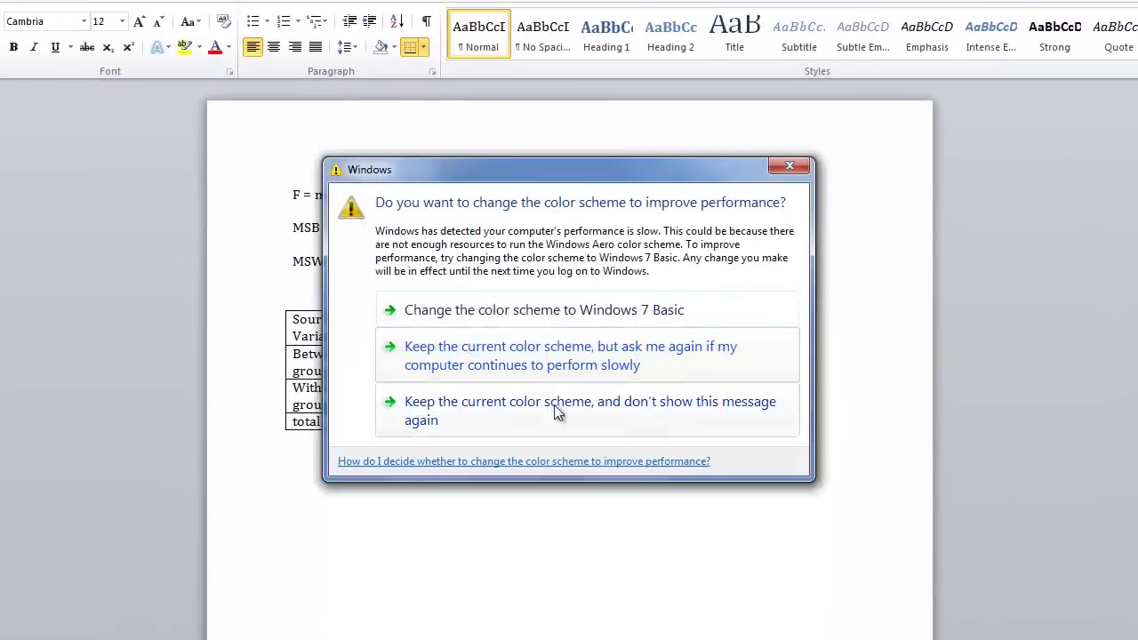
Keep the current color scheme and stop the performance prompt from showing again.
left_click(550, 401)
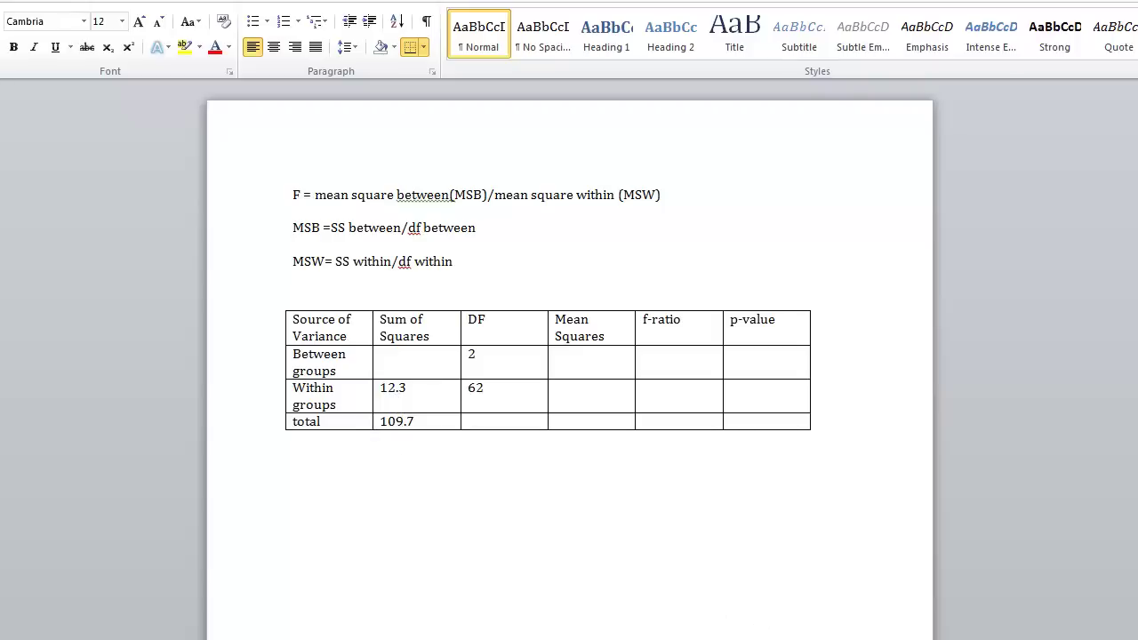
Subtract 12.3 from 109.7 in Calculator and enter 97.4 as the Between groups sum of squares.
left_click(286, 630)
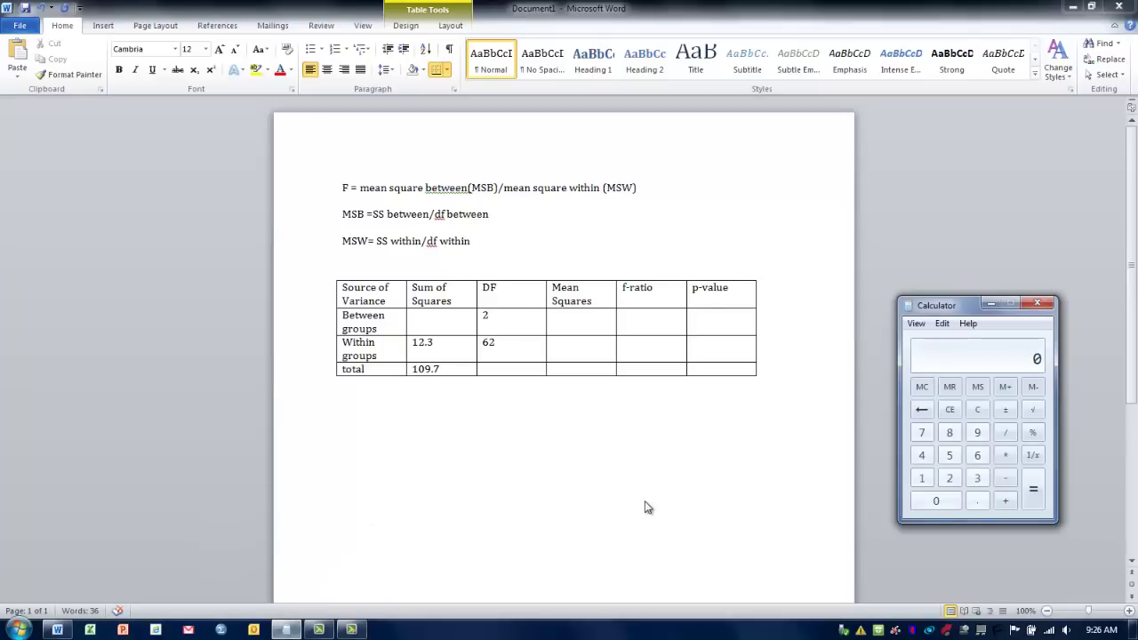
type("109.7")
key("minus")
type("12.3")
key("Return")
left_click(418, 323)
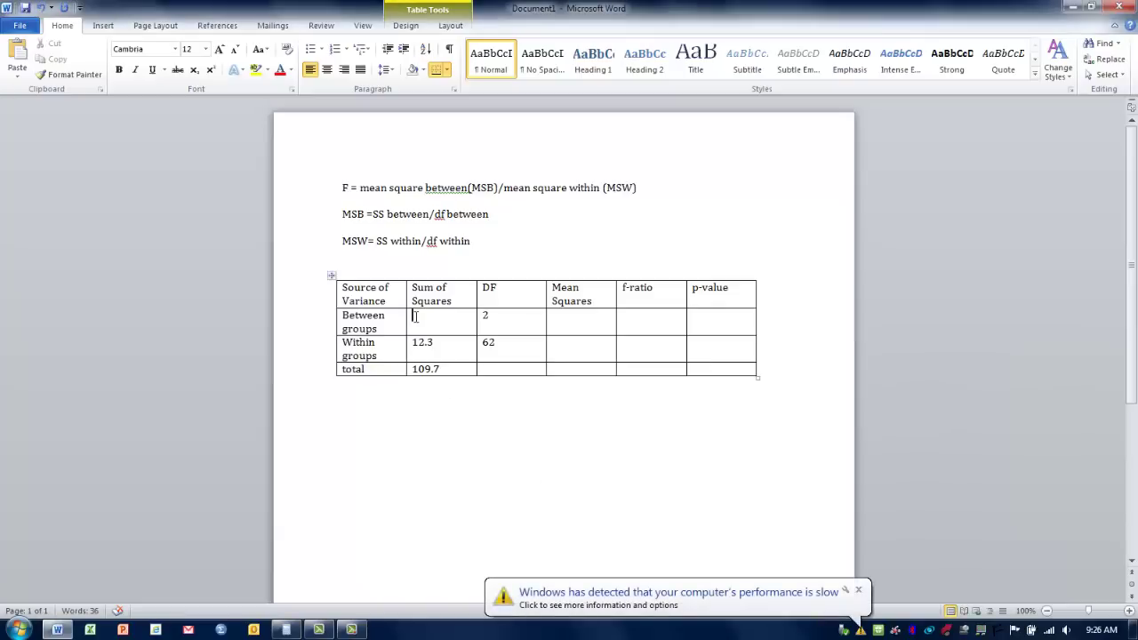
type("97.4")
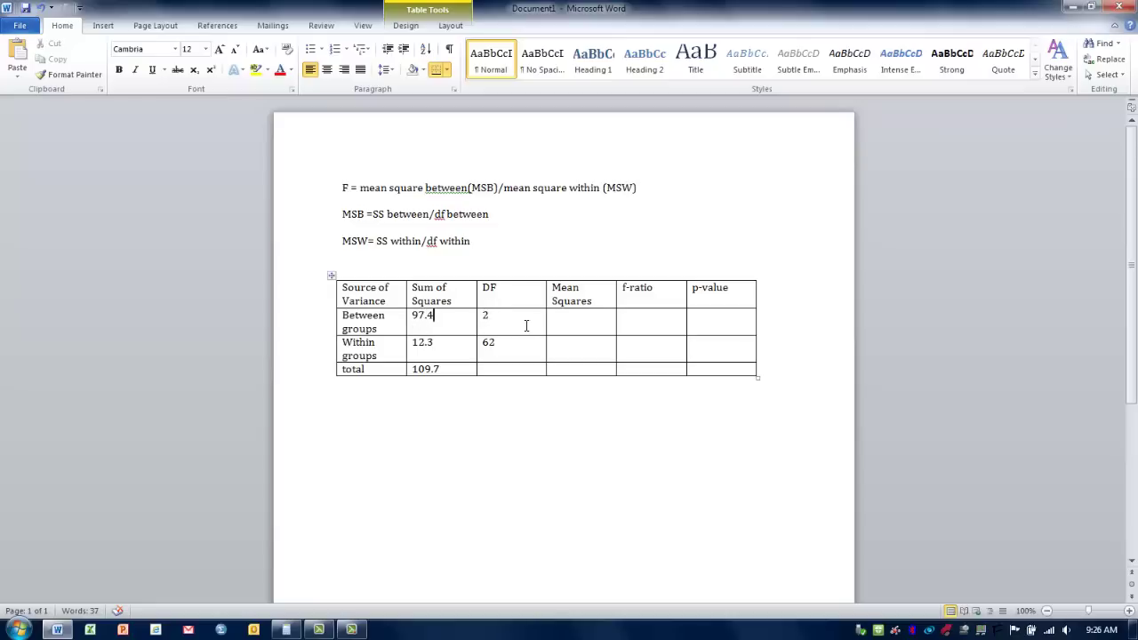
Divide 97.4 by 2 in Calculator and enter 48.7 as the Between groups mean square.
left_click(287, 630)
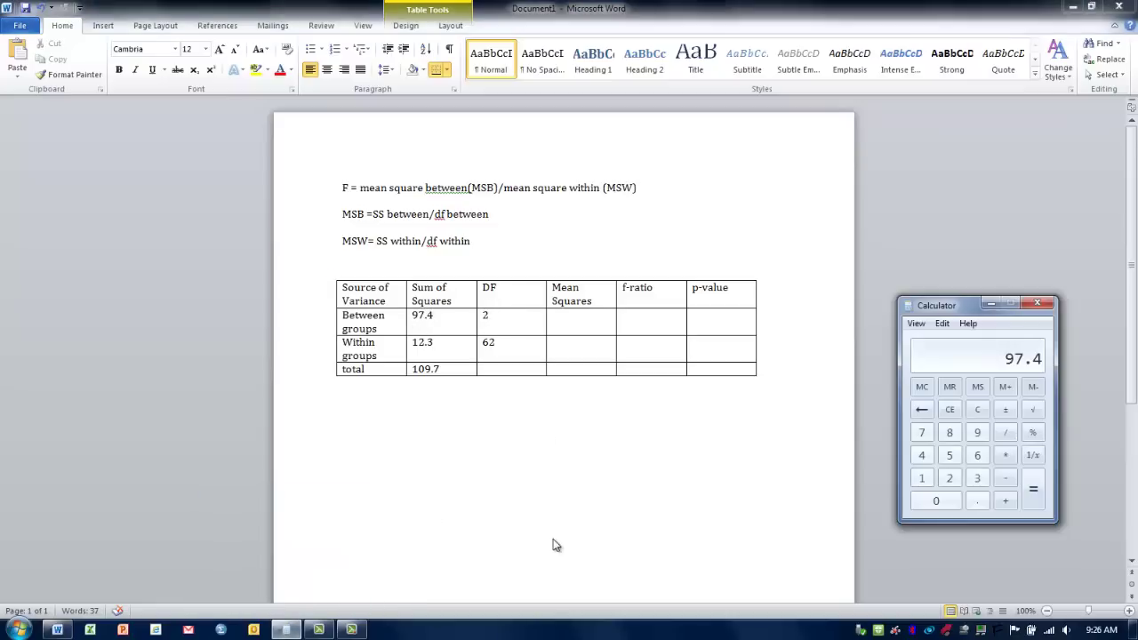
key("slash")
key("2")
key("Return")
key("alt+Tab")
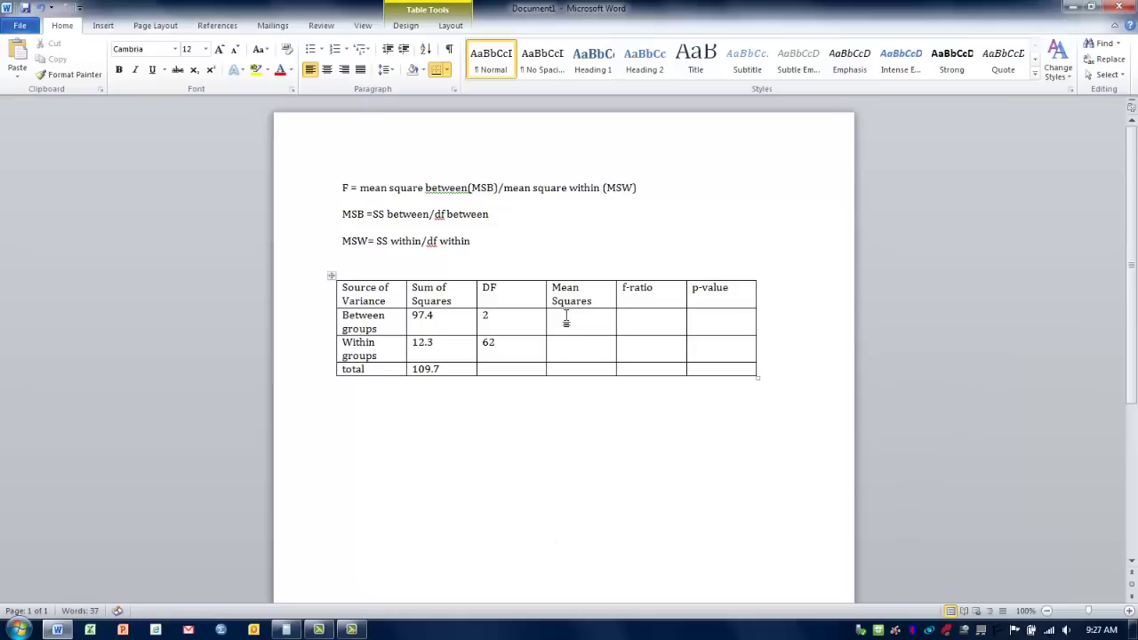
left_click(567, 317)
type("48.7")
left_click(554, 344)
Clear Calculator, divide 12.3 by 62, and enter .198 as the Within groups mean square.
left_click(285, 629)
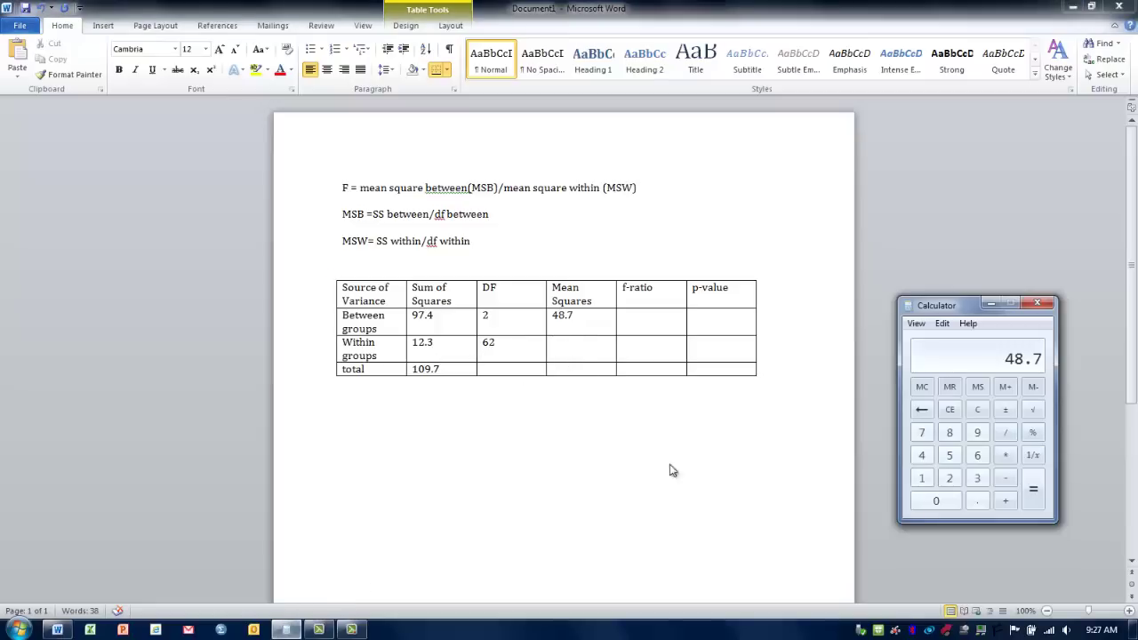
left_click(977, 410)
type("12.3")
key("slash")
type("62")
key("Return")
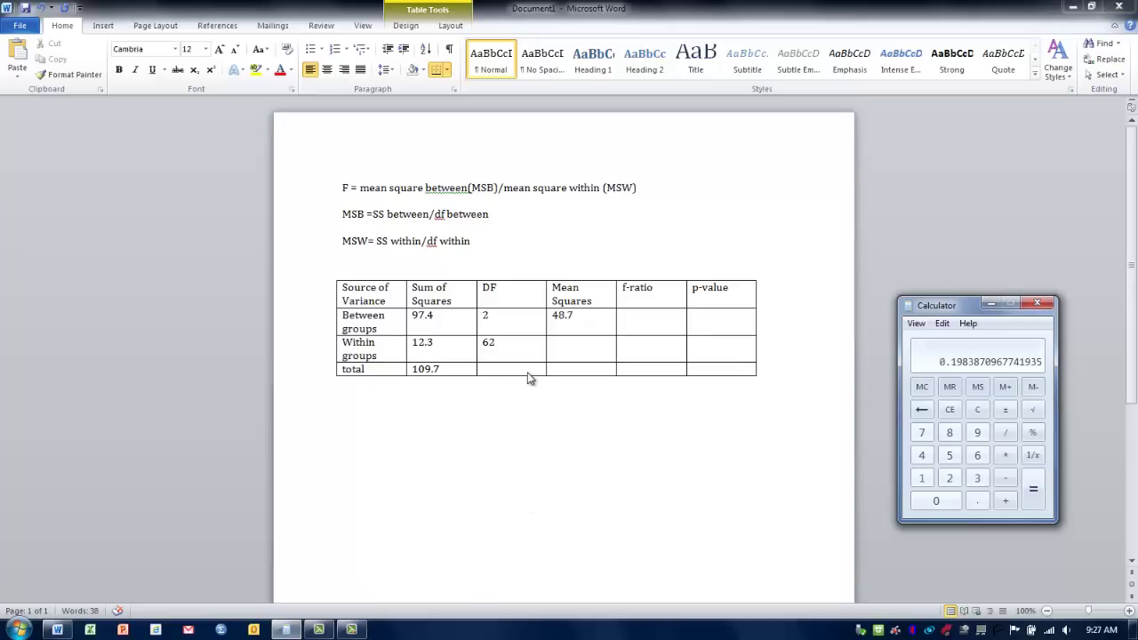
left_click(560, 349)
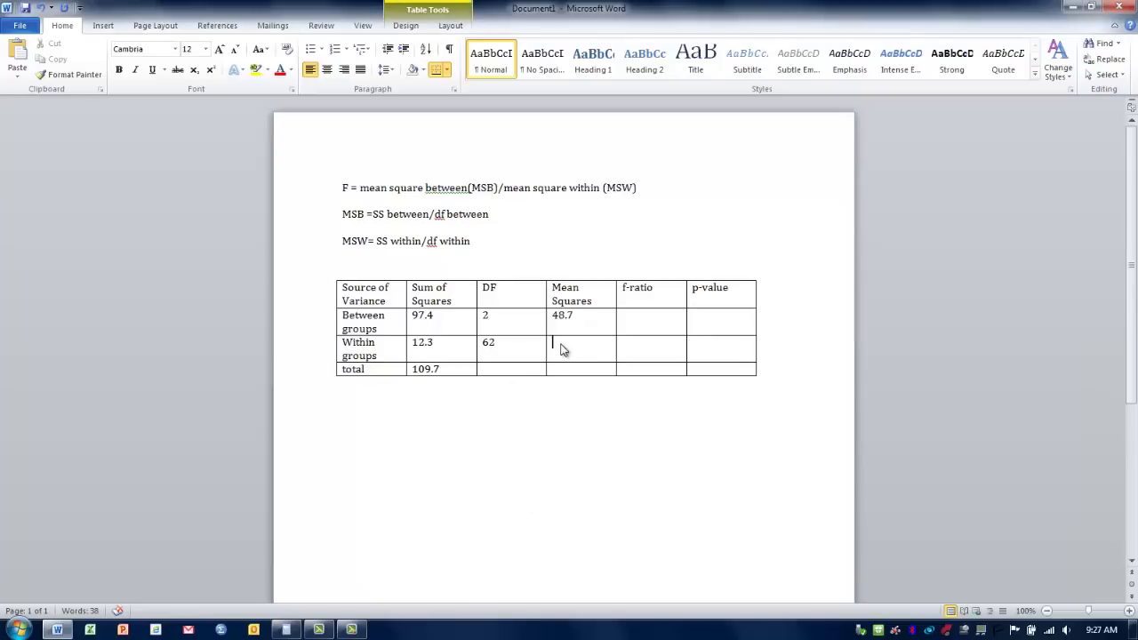
type(".198")
Clear Calculator, divide 48.7 by .198, and enter 245 as the Between groups f-ratio.
left_click(313, 629)
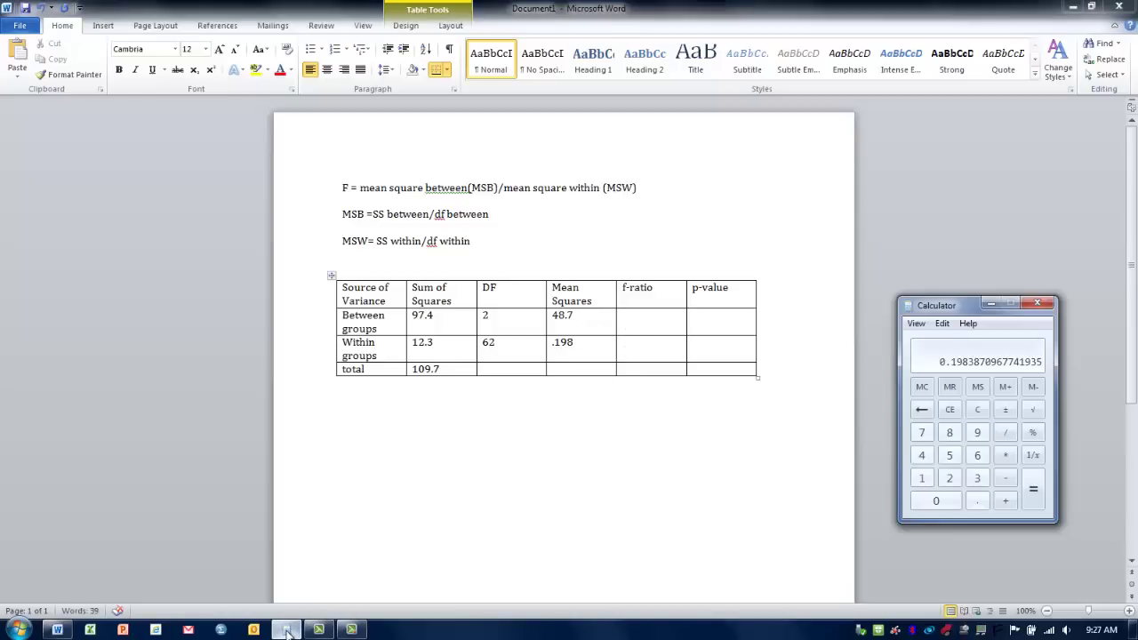
left_click(977, 409)
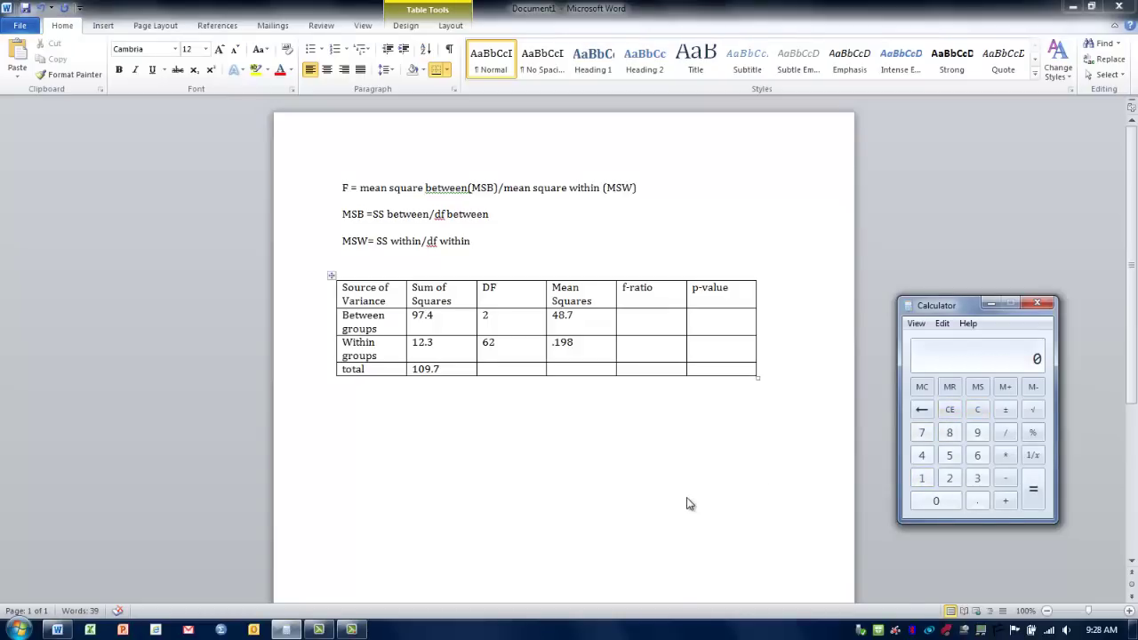
type("48.7")
key("slash")
type(".198")
left_click(1033, 481)
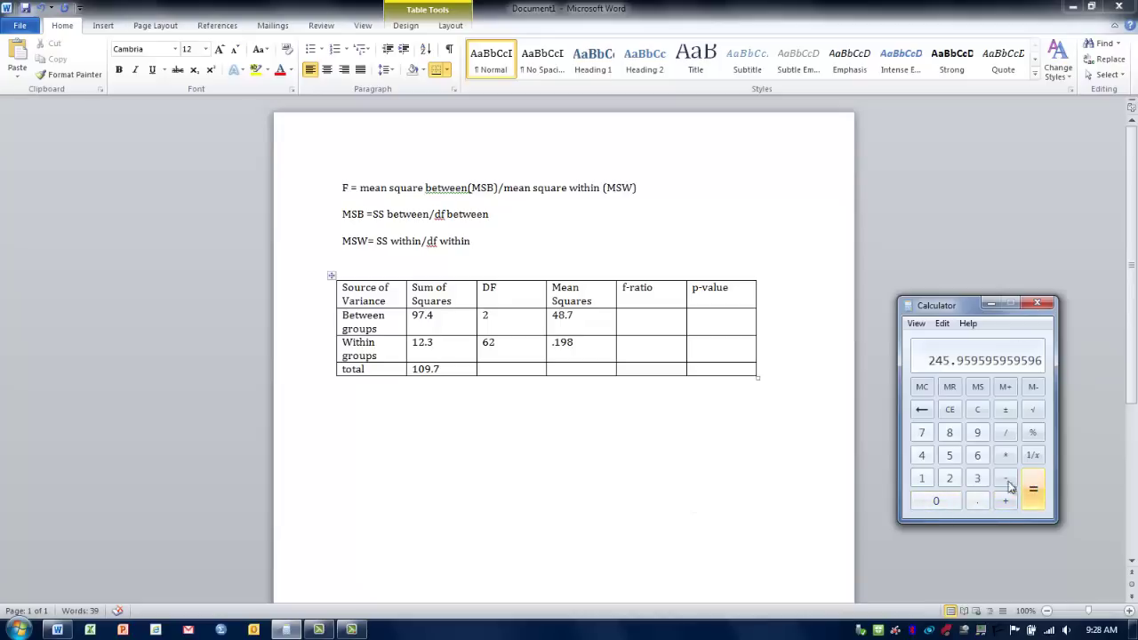
left_click(635, 321)
type("245")
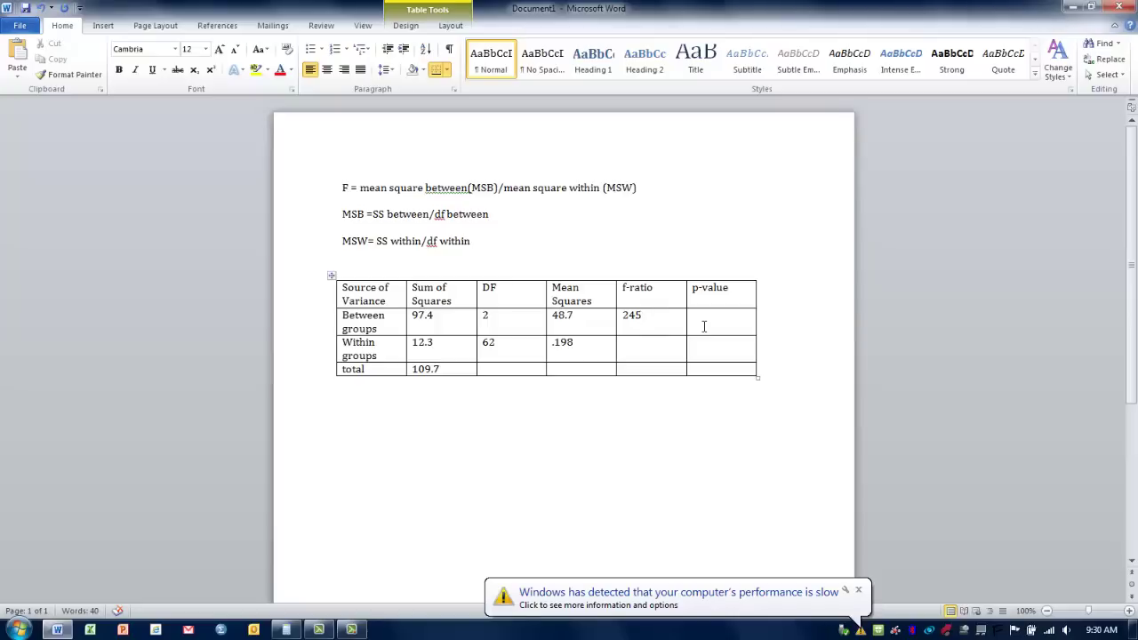
Enter >.001 in the Between groups p-value cell.
left_click(705, 322)
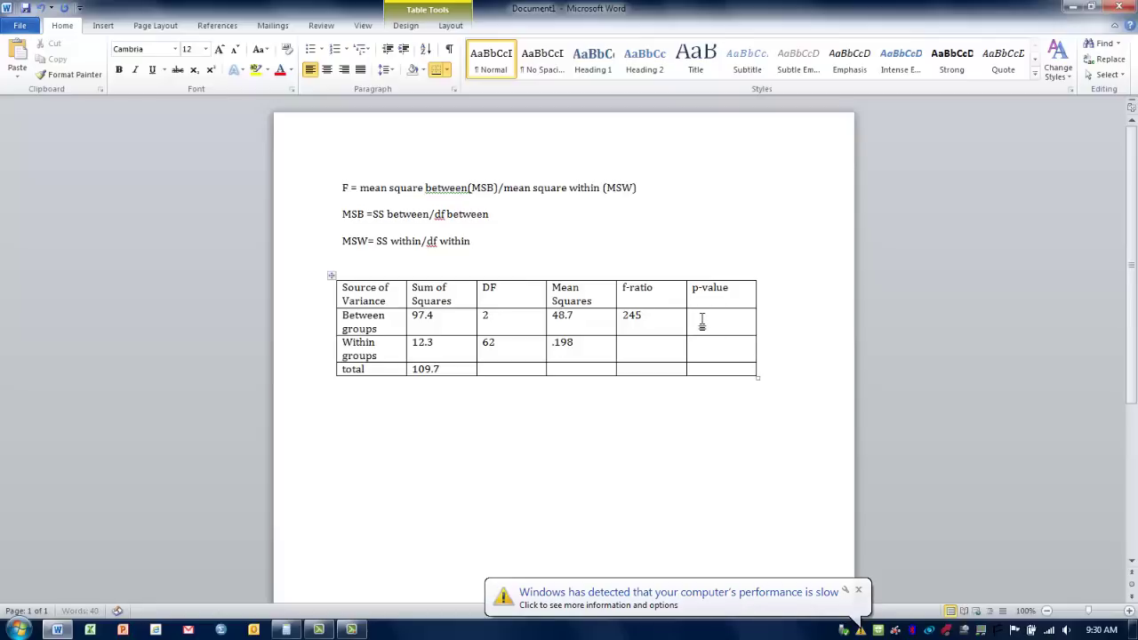
type(">")
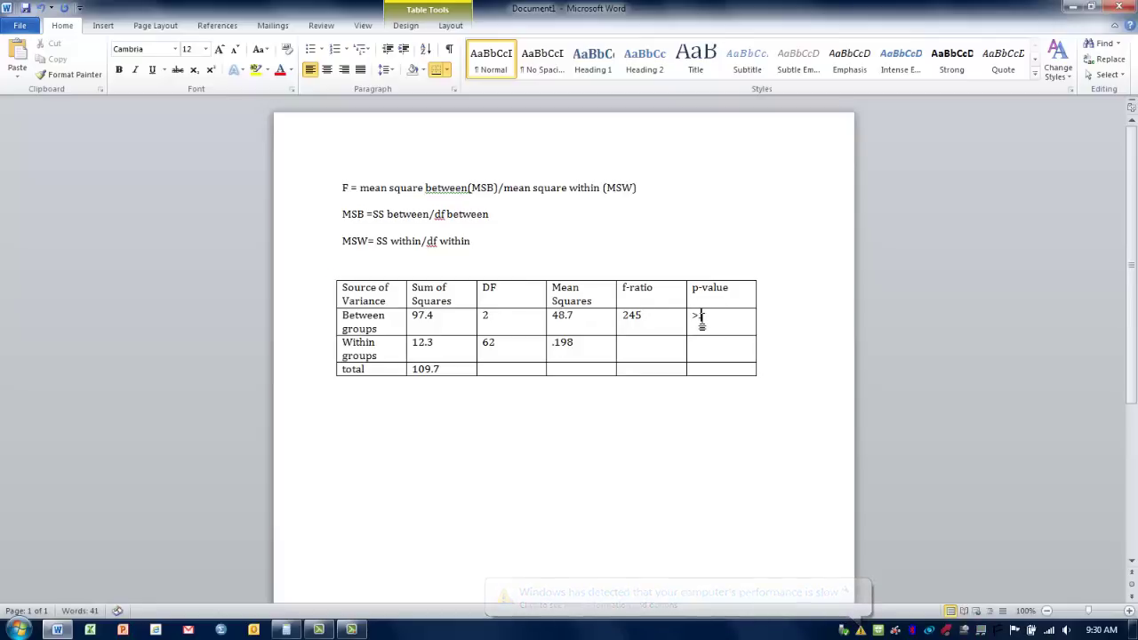
type(".001")
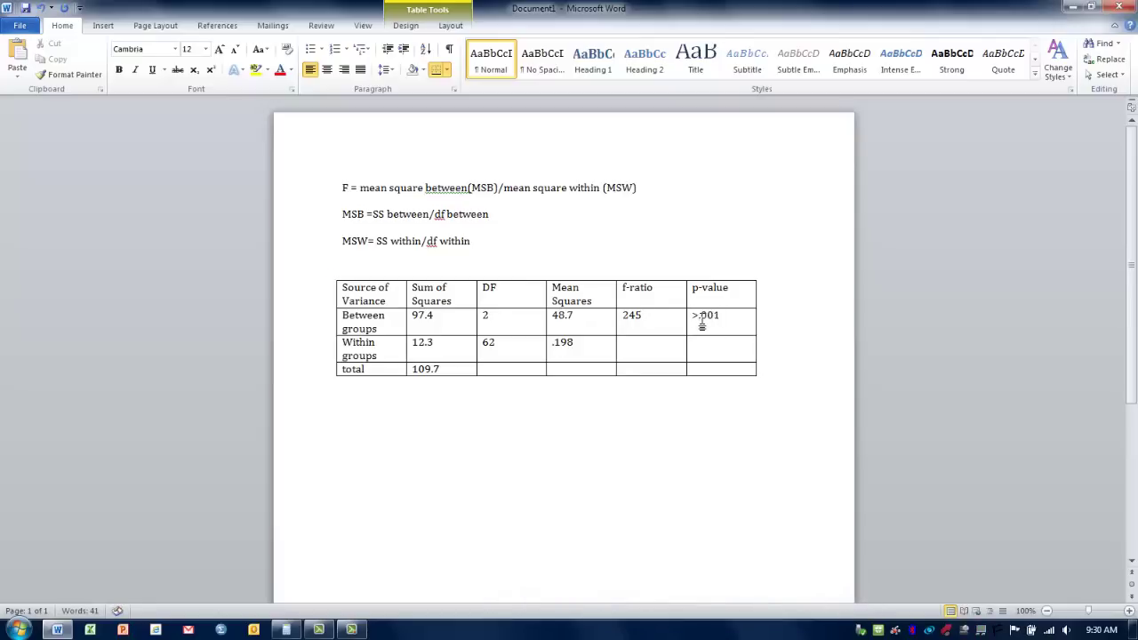